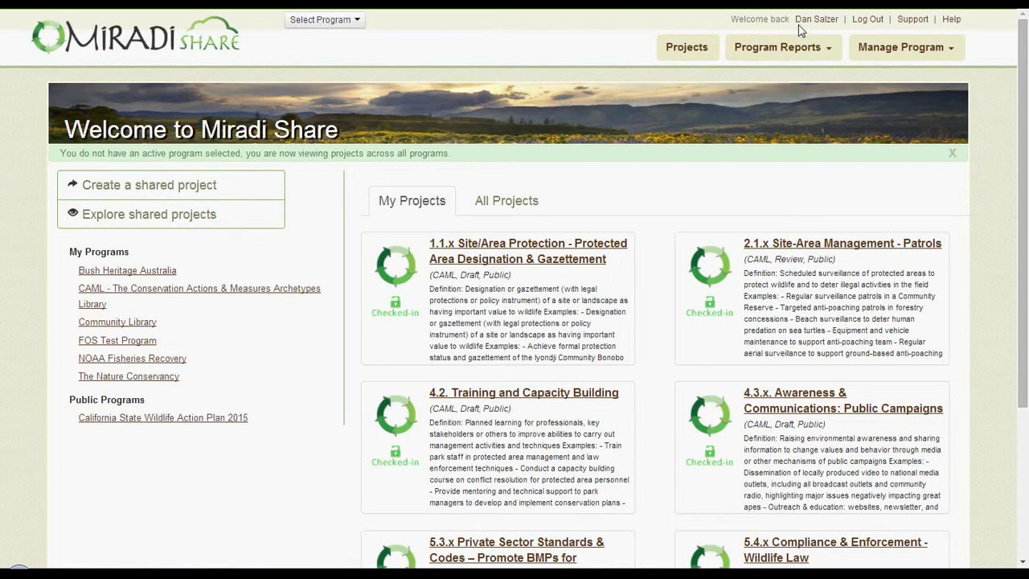
- Set Bush Heritage Australia as the active program and show its list of projects
{"action": "left_click", "coordinate": [356, 20]}
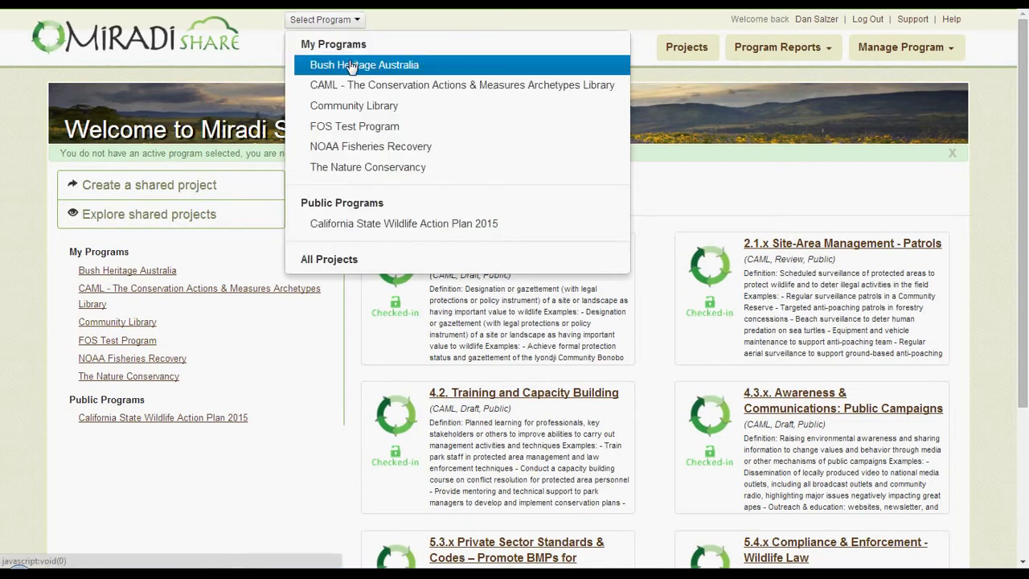
{"action": "left_click", "coordinate": [351, 67]}
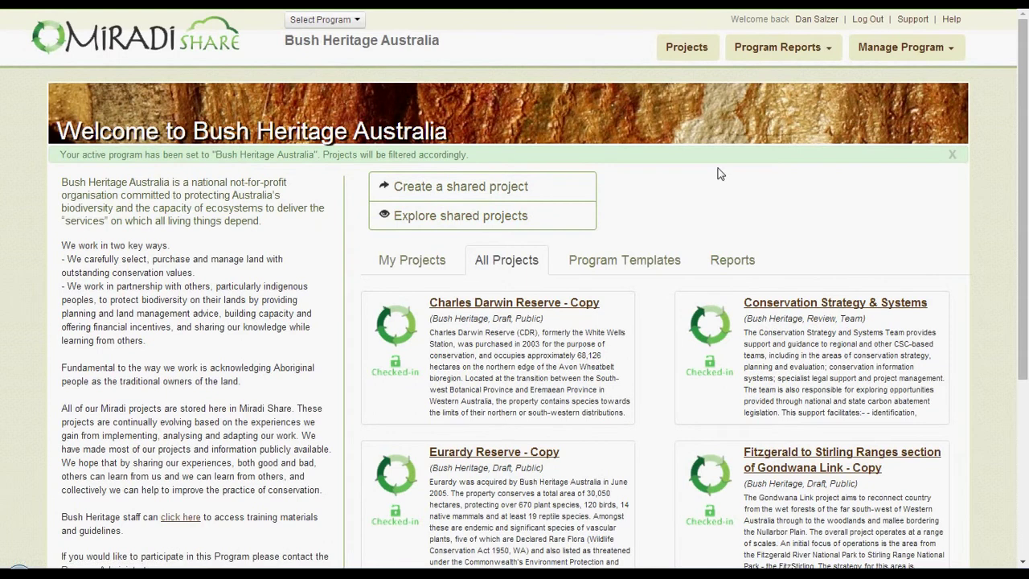
{"action": "left_click", "coordinate": [690, 49]}
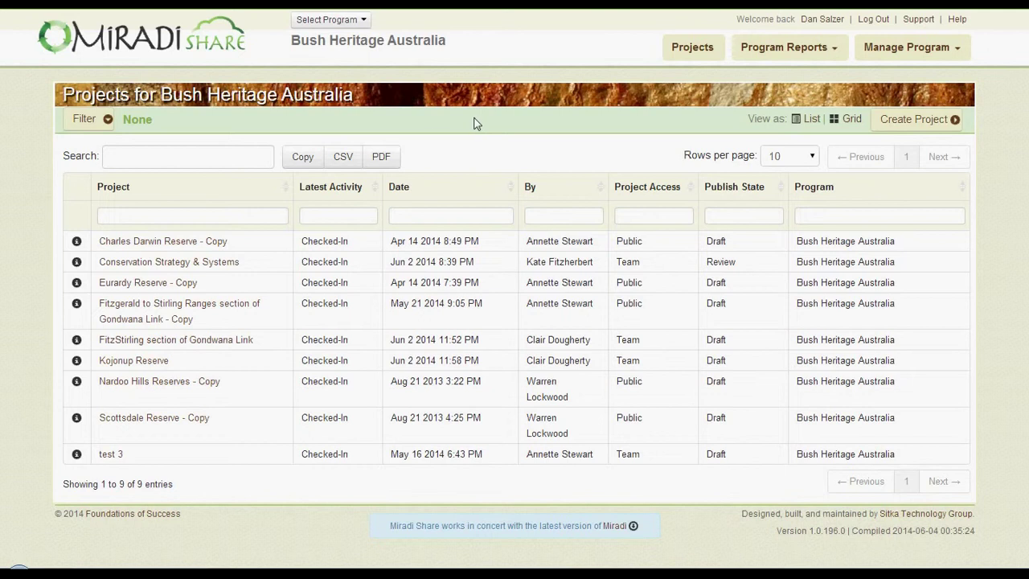
- Search the project list for "Reserve" and clear the search again
{"action": "left_click", "coordinate": [212, 156]}
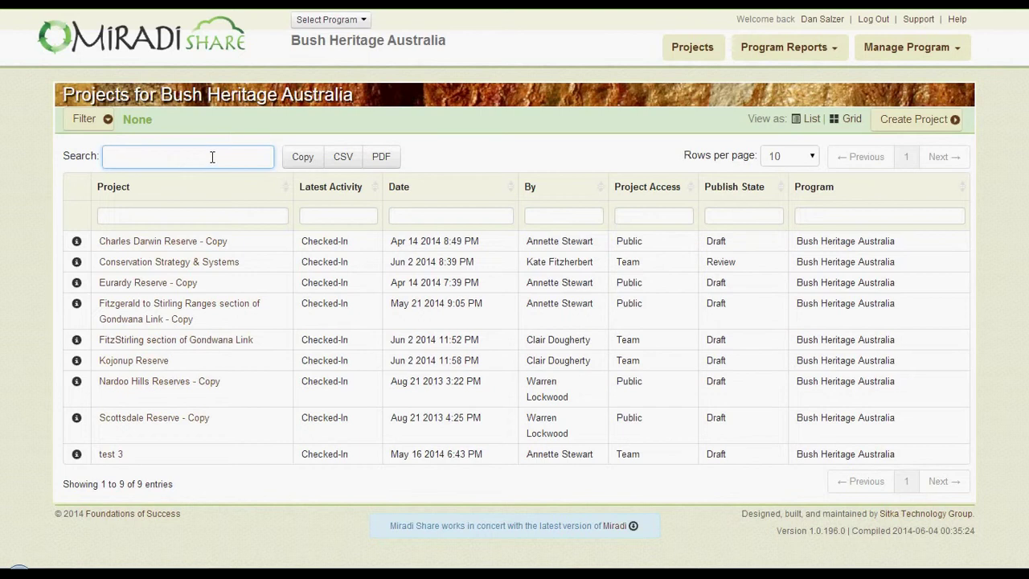
{"action": "type", "text": "Reserve"}
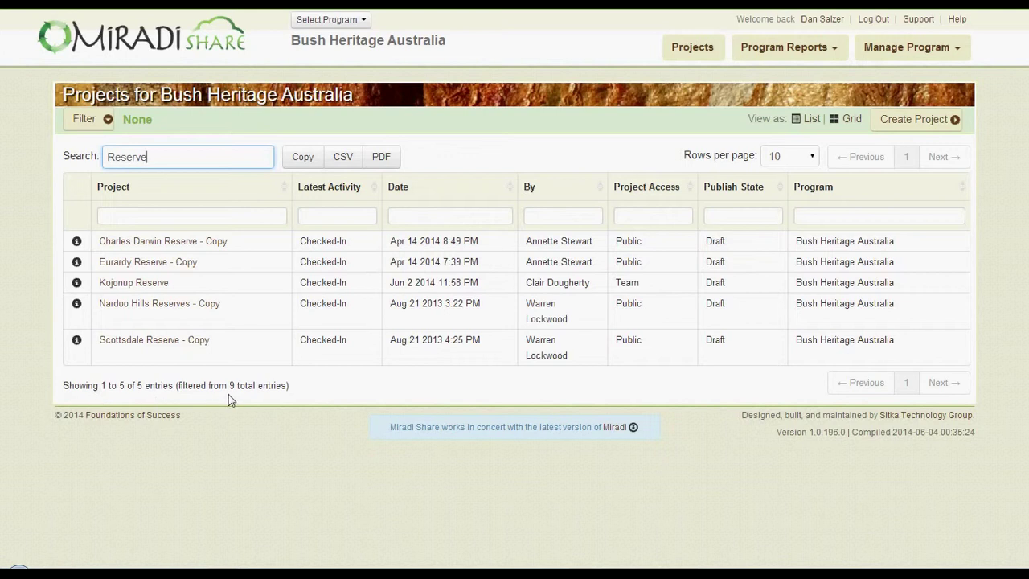
{"action": "key", "text": "BackSpace"}
{"action": "key", "text": "BackSpace"}
{"action": "key", "text": "BackSpace"}
{"action": "key", "text": "BackSpace"}
{"action": "key", "text": "BackSpace"}
{"action": "key", "text": "BackSpace"}
{"action": "key", "text": "BackSpace"}
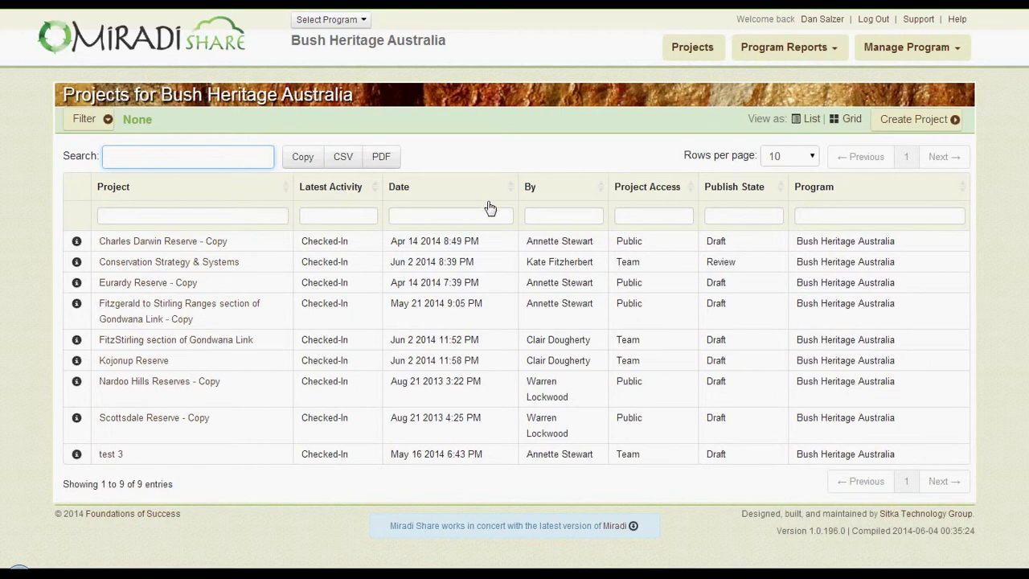
- Filter the project list to Public project access and sort it by date in ascending order
{"action": "left_click", "coordinate": [644, 217]}
{"action": "type", "text": "Pul"}
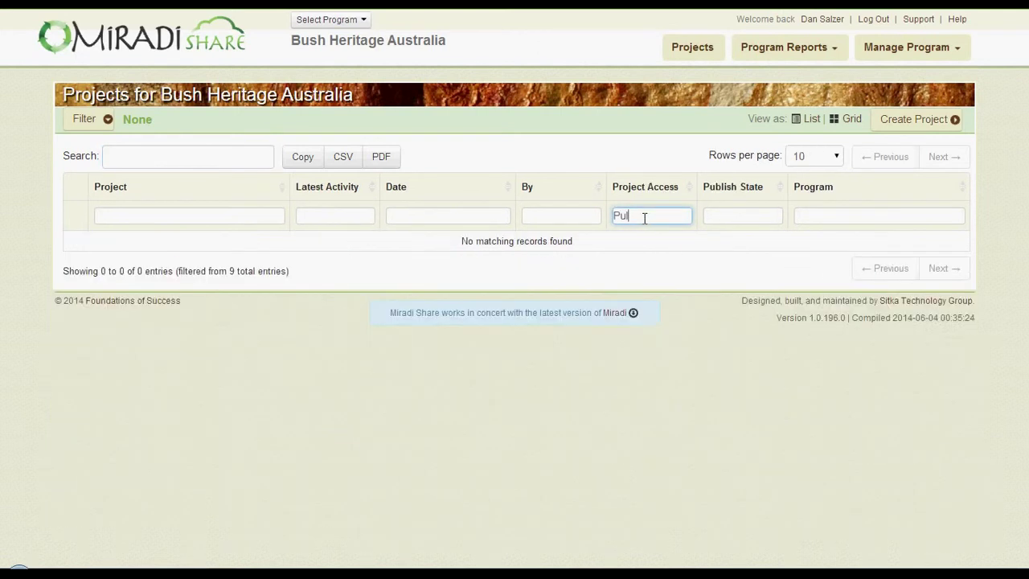
{"action": "key", "text": "BackSpace"}
{"action": "type", "text": "blic"}
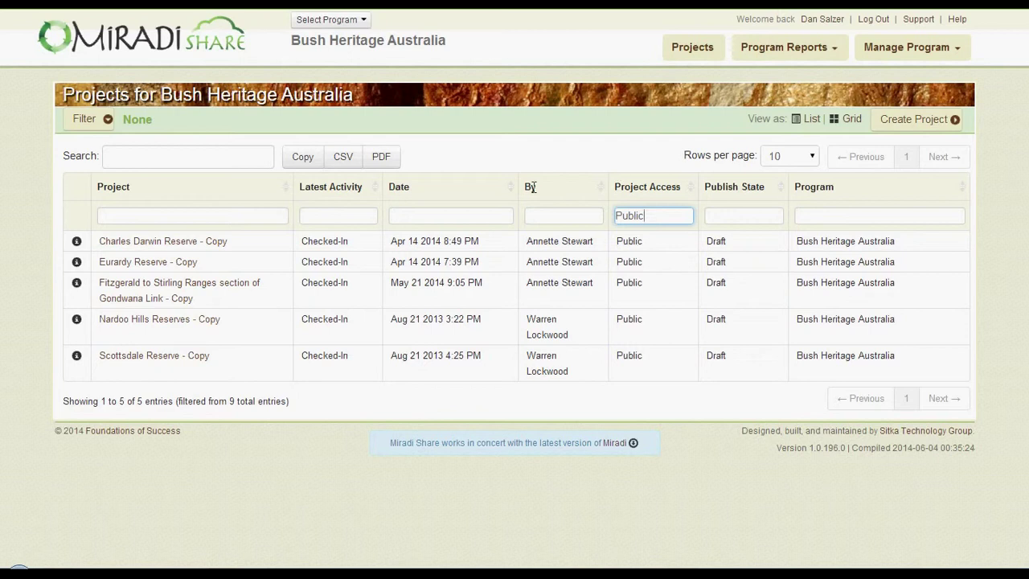
{"action": "left_click", "coordinate": [438, 186]}
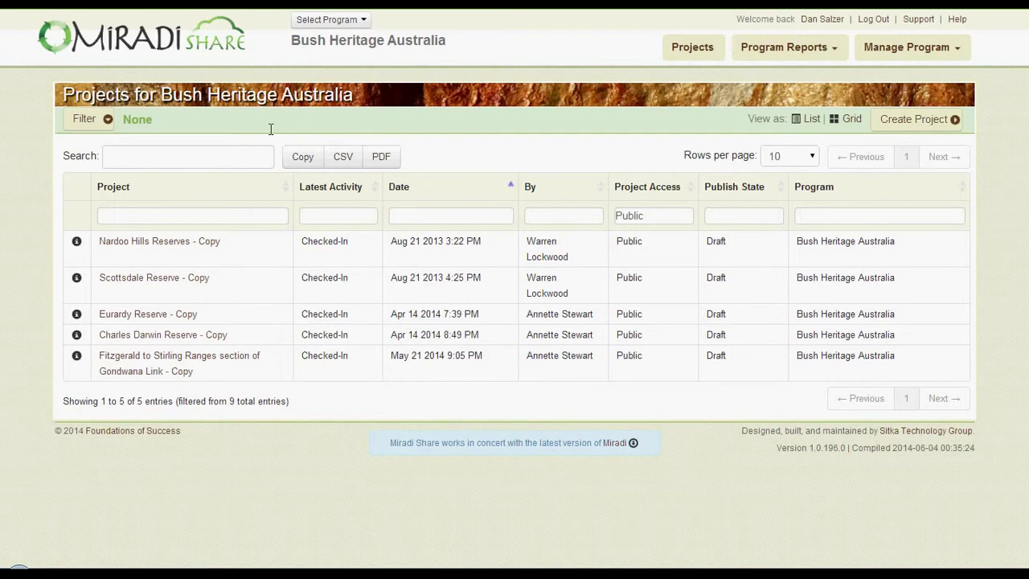
- Examine the available project filter criteria and clear all filters from the project list
{"action": "left_click", "coordinate": [107, 119]}
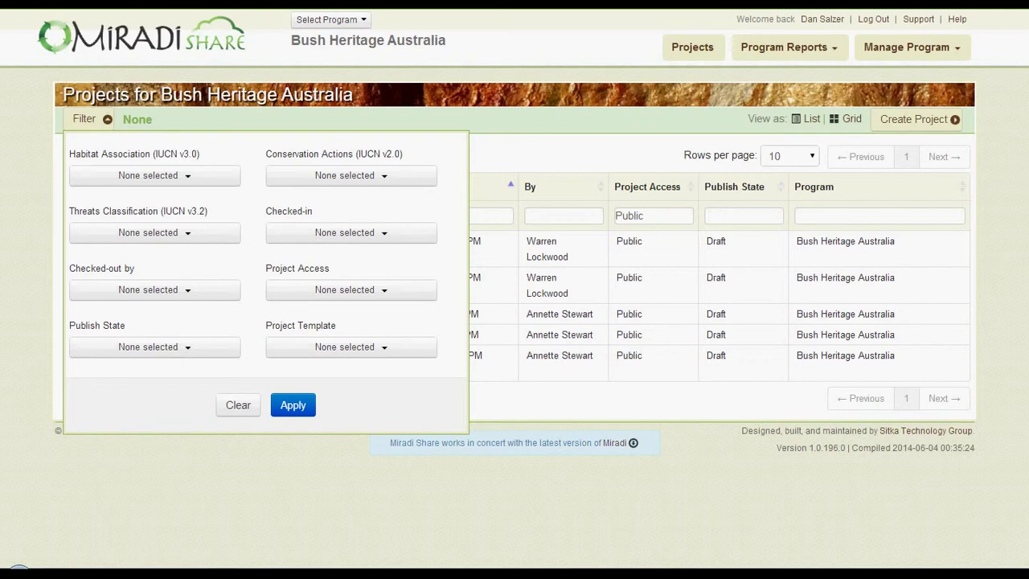
{"action": "left_click", "coordinate": [238, 404]}
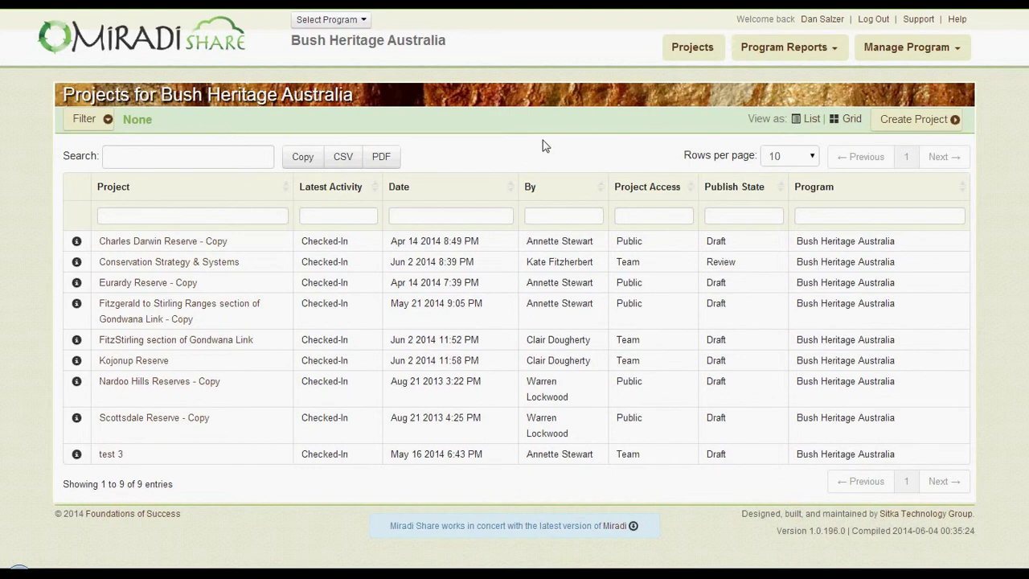
- Show the program's Target Summary report with 25 rows per page
{"action": "left_click", "coordinate": [816, 53]}
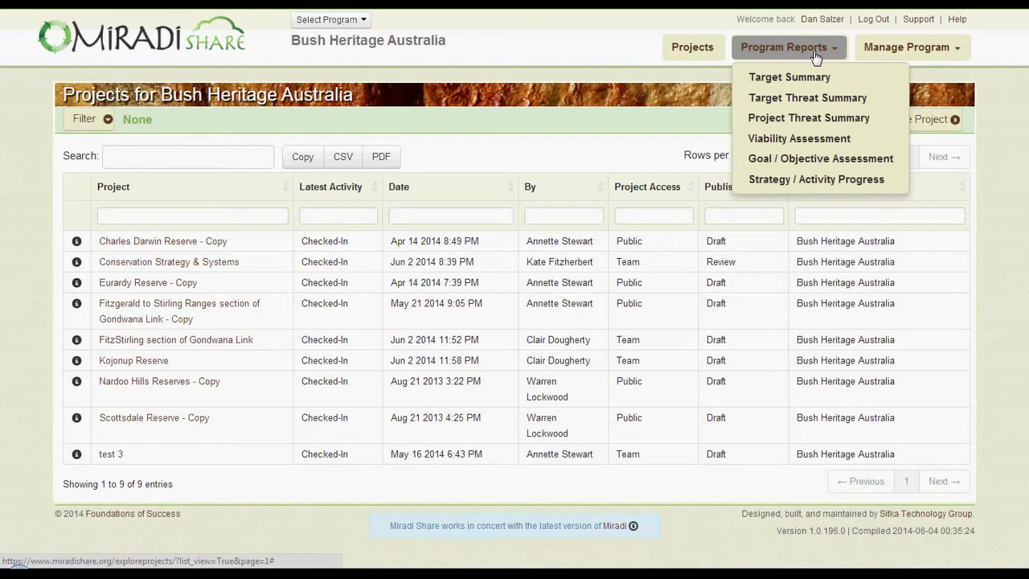
{"action": "left_click", "coordinate": [857, 81]}
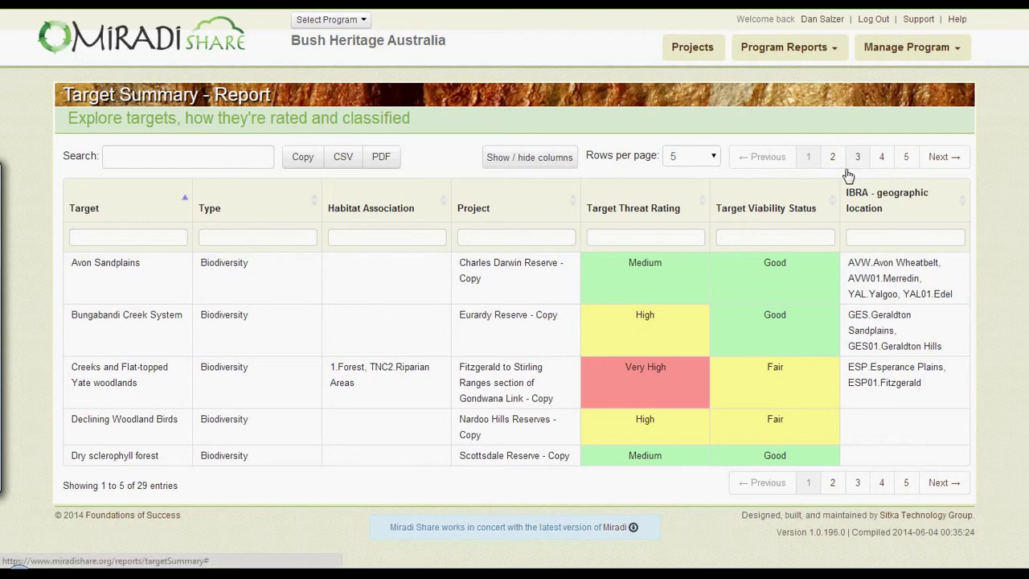
{"action": "left_click", "coordinate": [713, 159]}
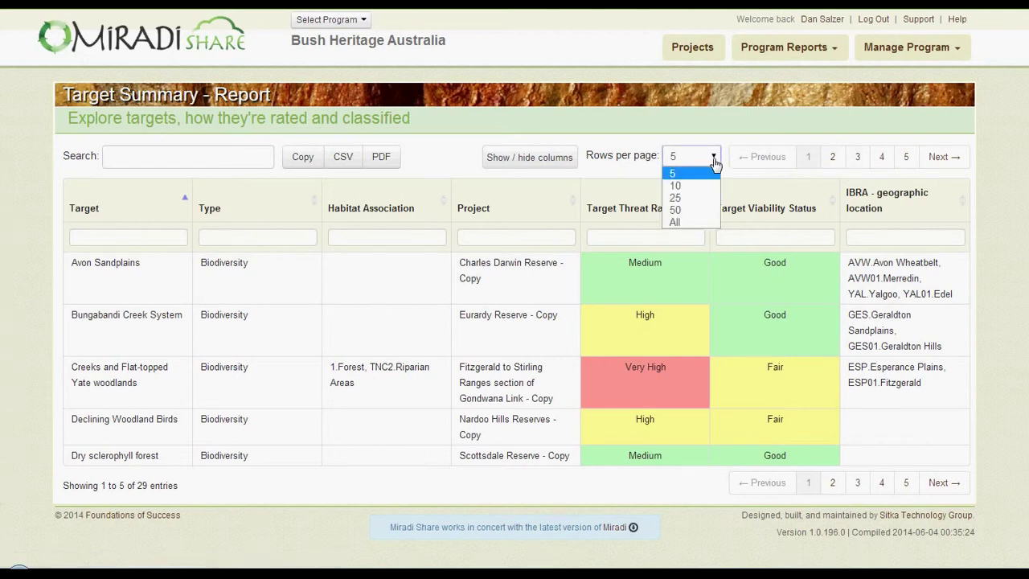
{"action": "left_click", "coordinate": [698, 197]}
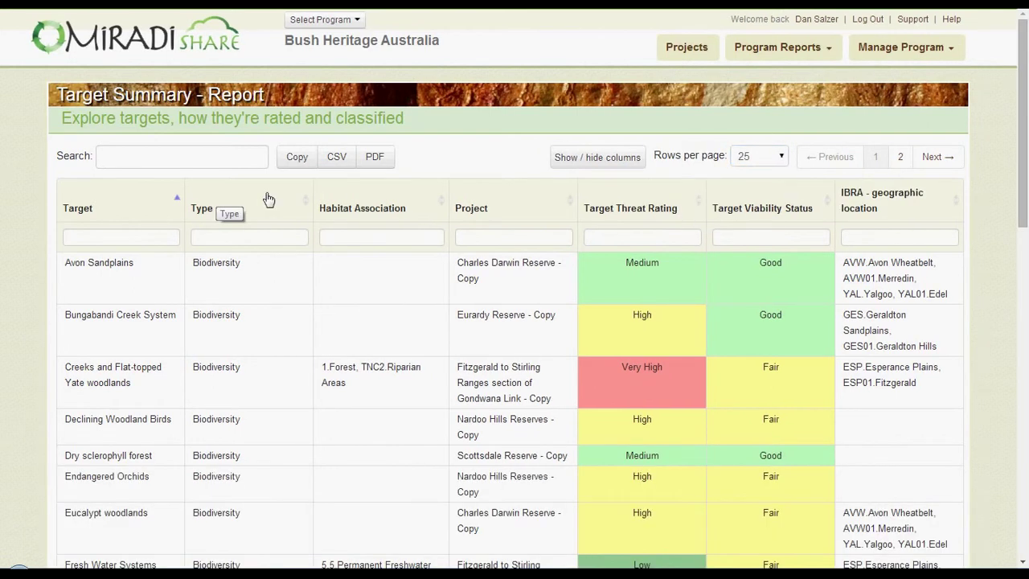
- Filter the Target Summary report to targets of type Biodiversity
{"action": "left_click", "coordinate": [256, 232]}
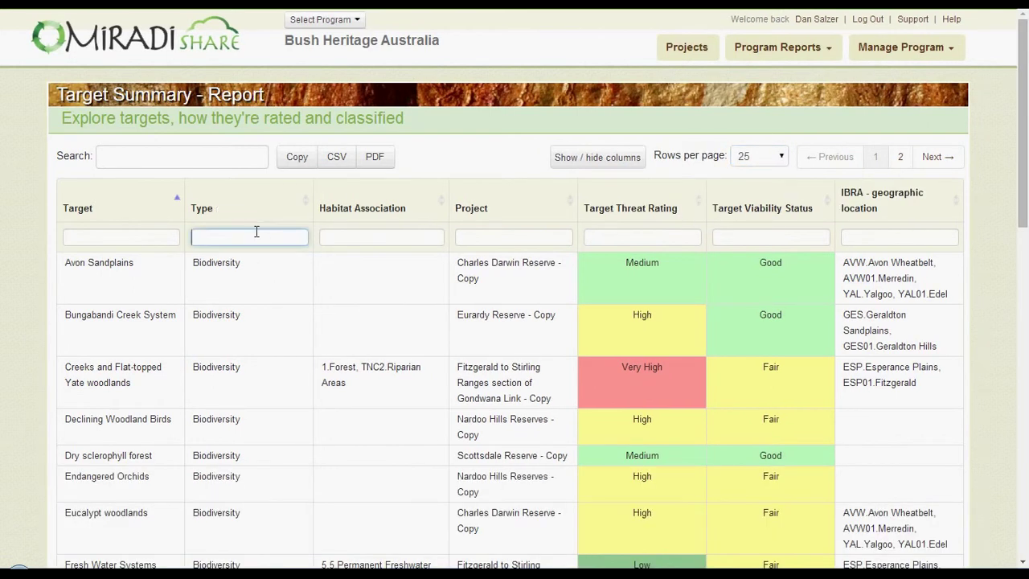
{"action": "type", "text": "Biodiversity"}
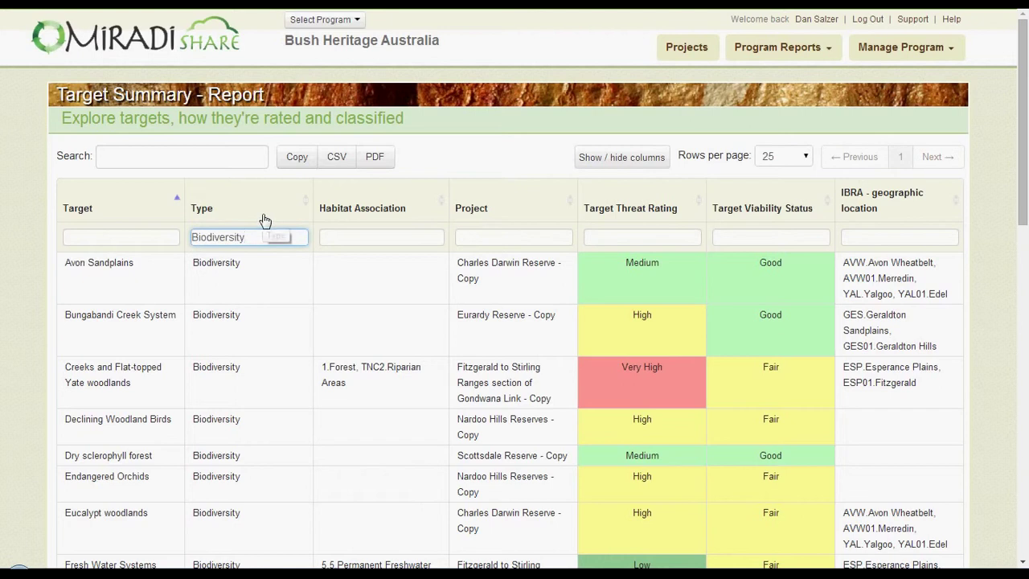
{"action": "left_click", "coordinate": [550, 44]}
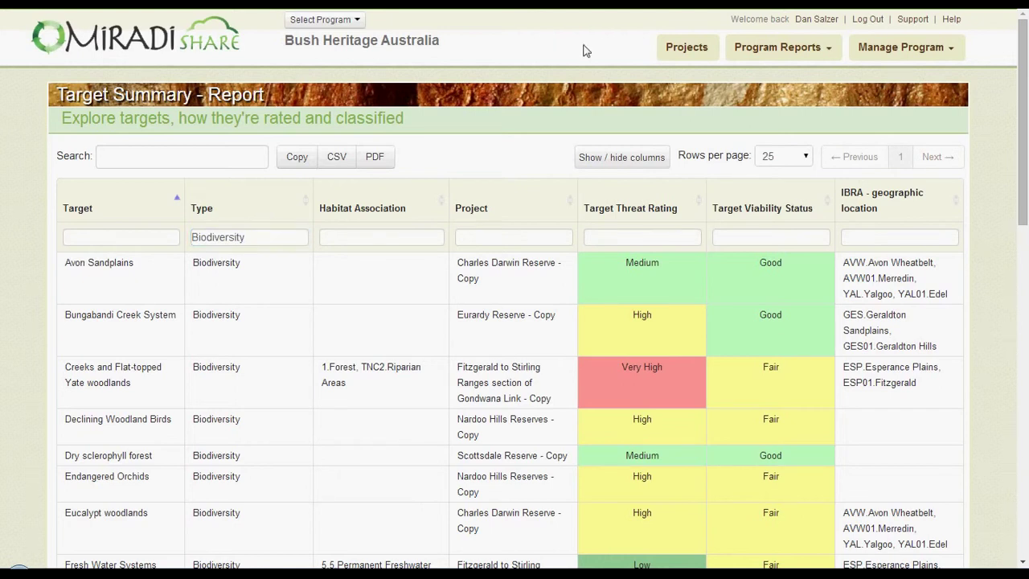
- Show the Project Threat Summary report sorted by Summary Weighted Average Threat Value in descending order
{"action": "left_click", "coordinate": [818, 50]}
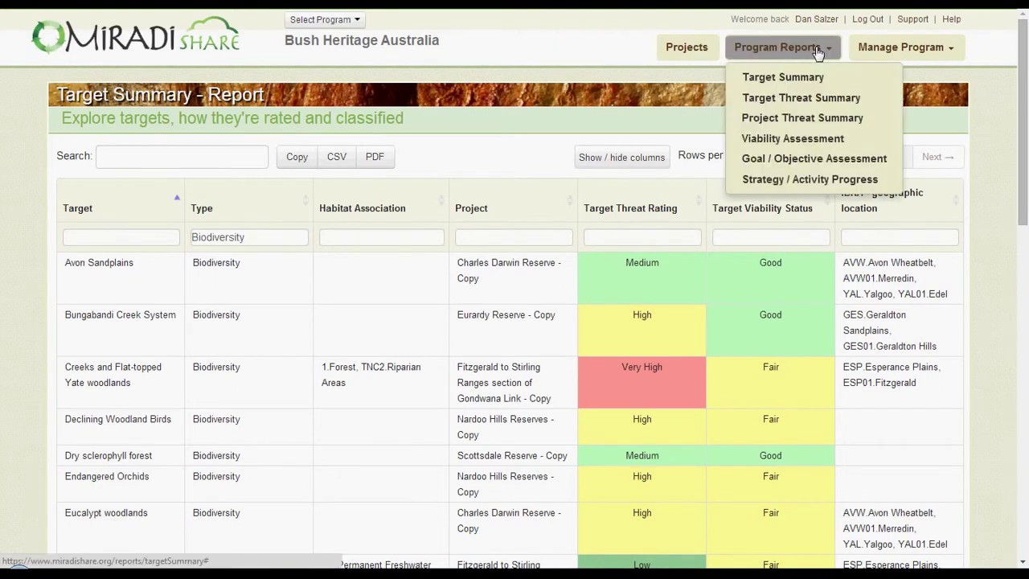
{"action": "left_click", "coordinate": [800, 121]}
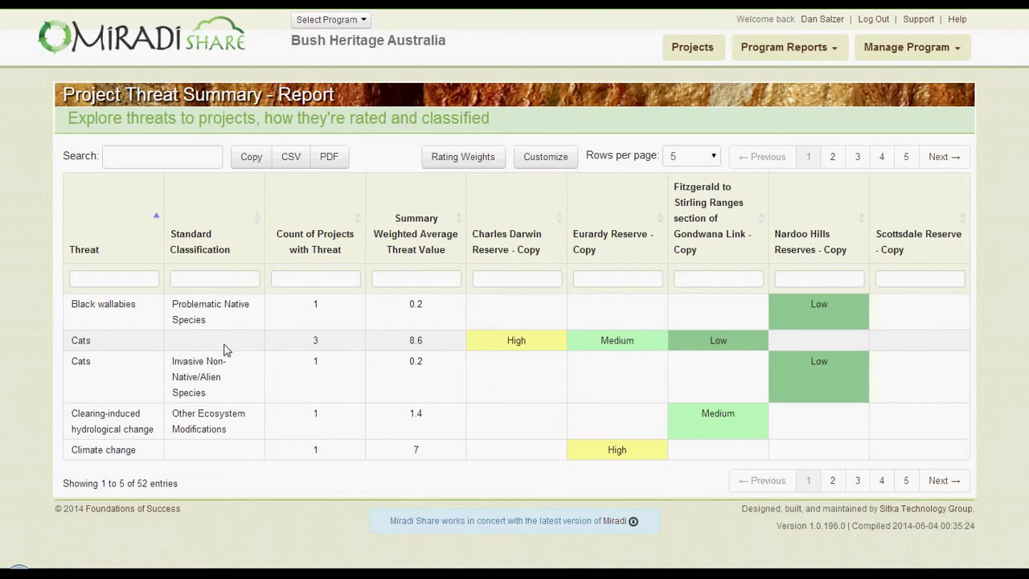
{"action": "left_click", "coordinate": [432, 239]}
{"action": "left_click", "coordinate": [432, 239]}
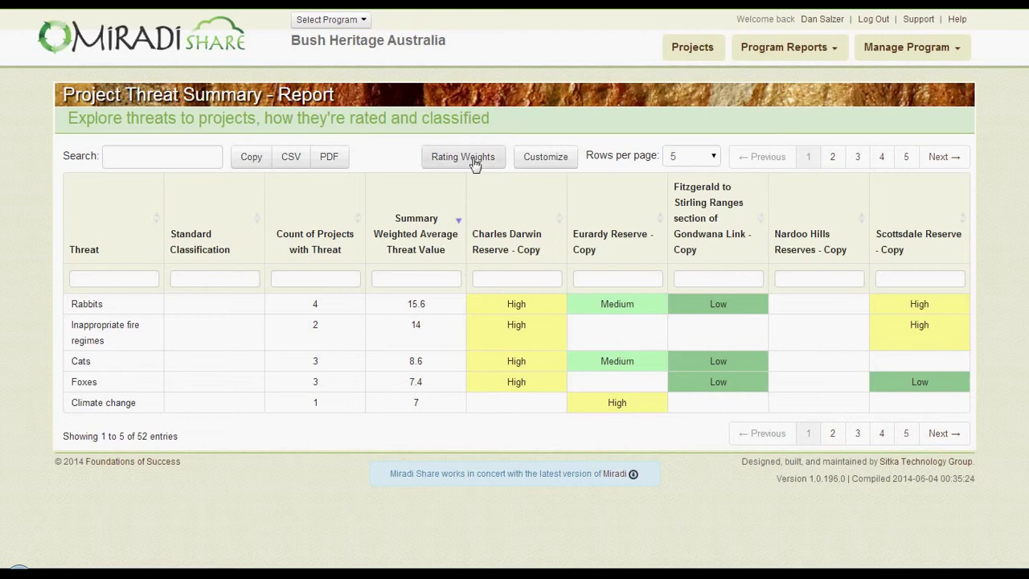
- Show the Target Threat Summary report to examine how threats are rated for each target
{"action": "left_click", "coordinate": [788, 50]}
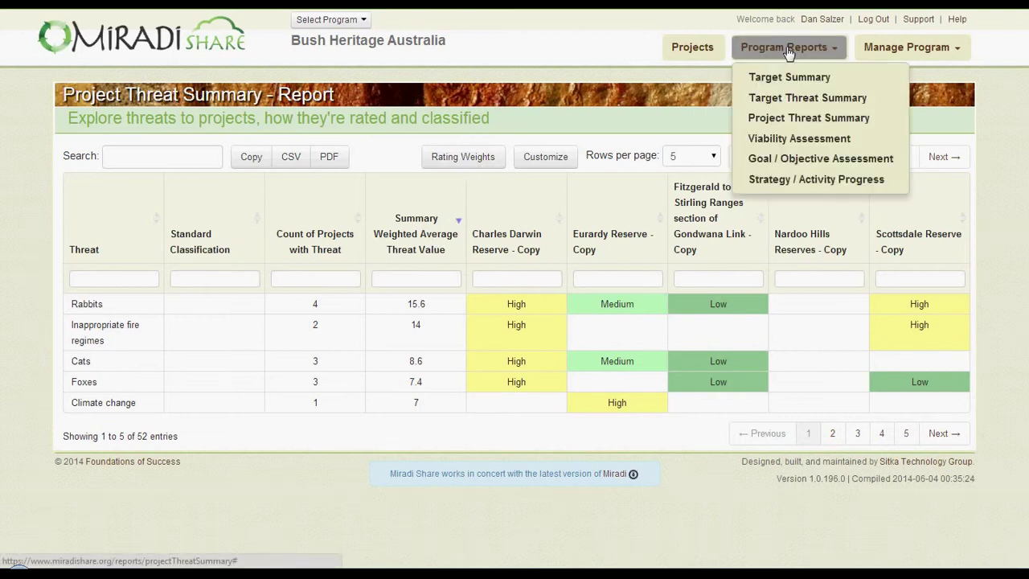
{"action": "left_click", "coordinate": [806, 99]}
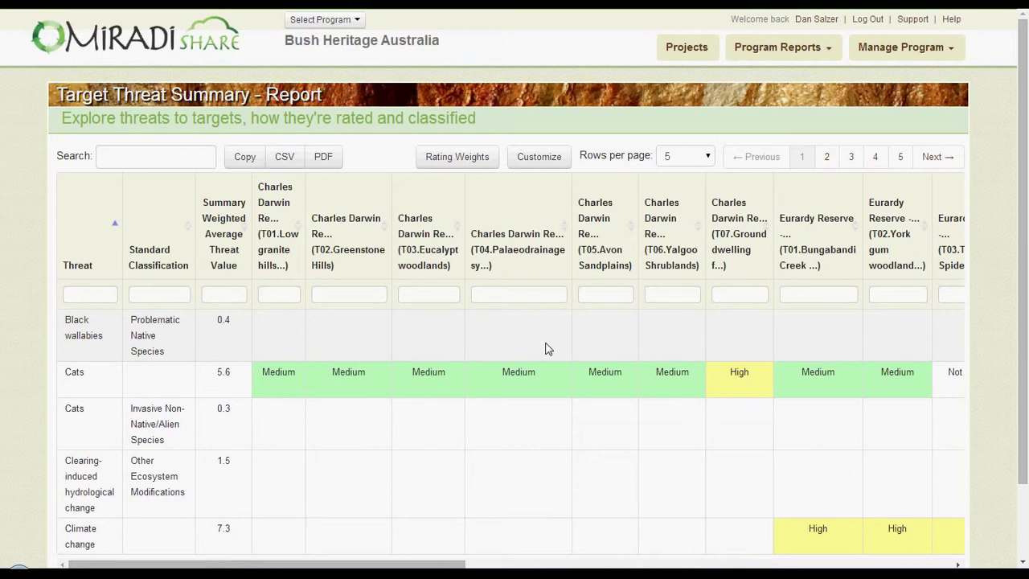
- Show the Viability Assessment report filtered to targets containing "Woodland" with a target viability status of Fair
{"action": "left_click", "coordinate": [803, 55]}
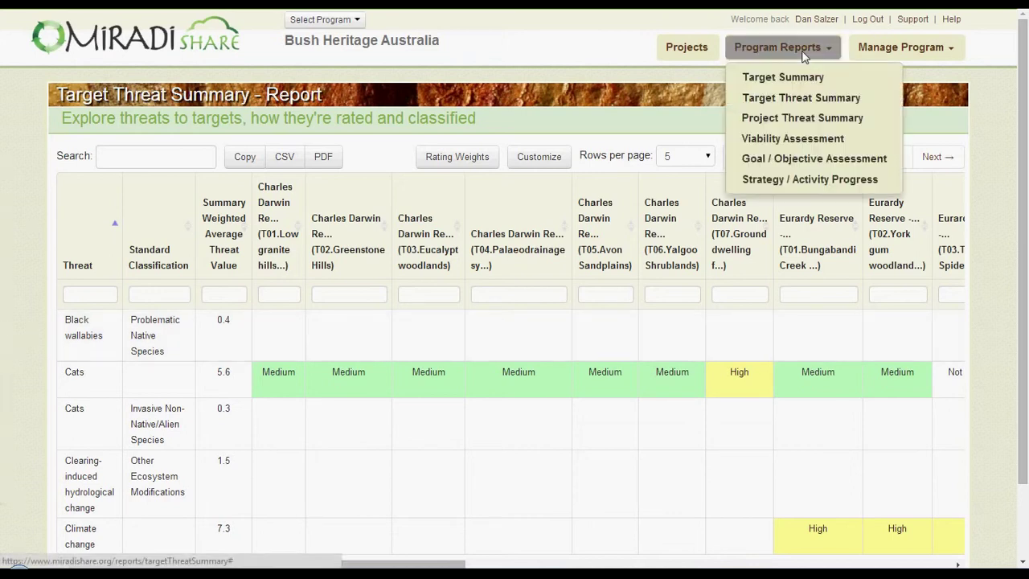
{"action": "left_click", "coordinate": [797, 140]}
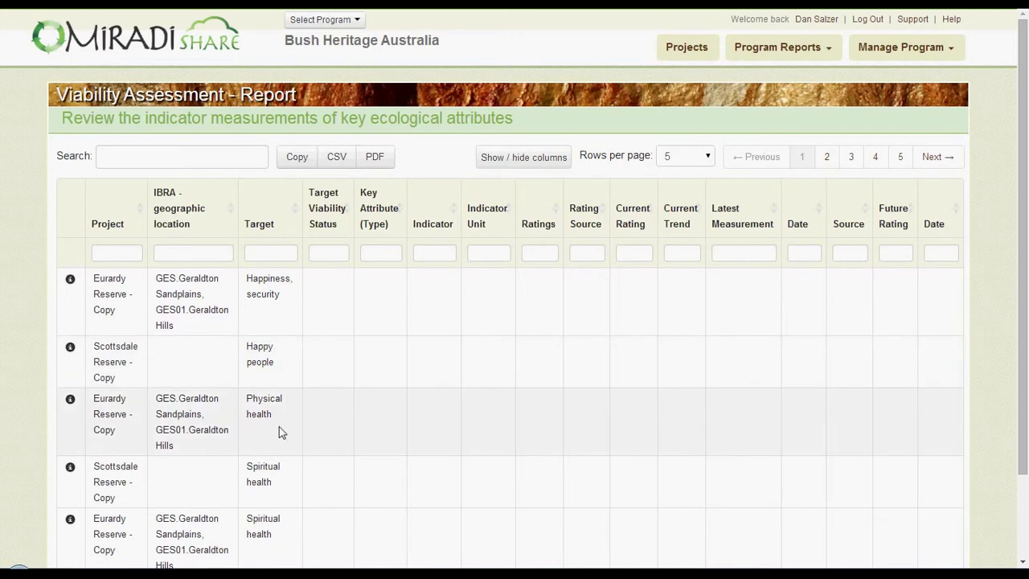
{"action": "left_click", "coordinate": [264, 255]}
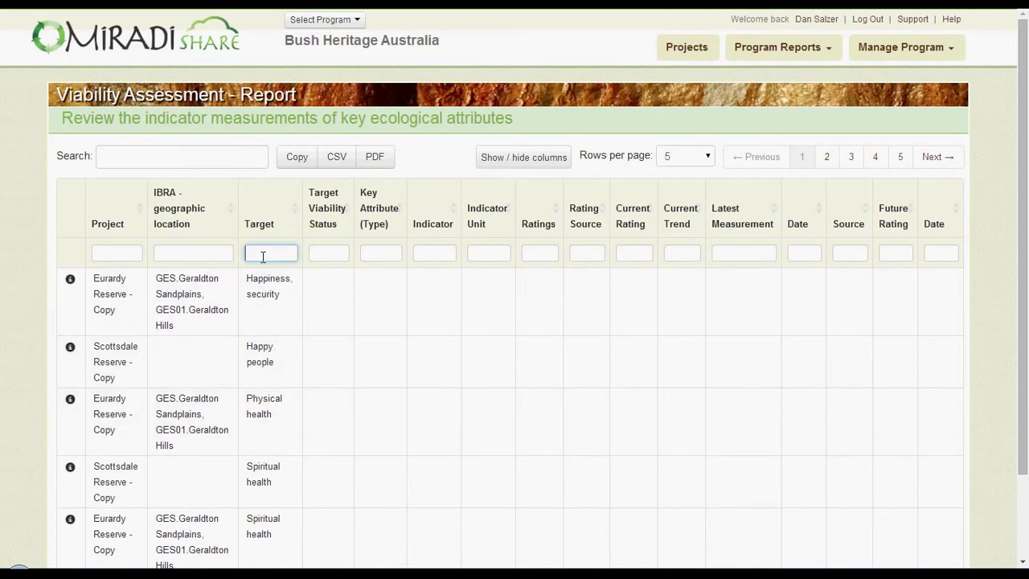
{"action": "type", "text": "Woodland"}
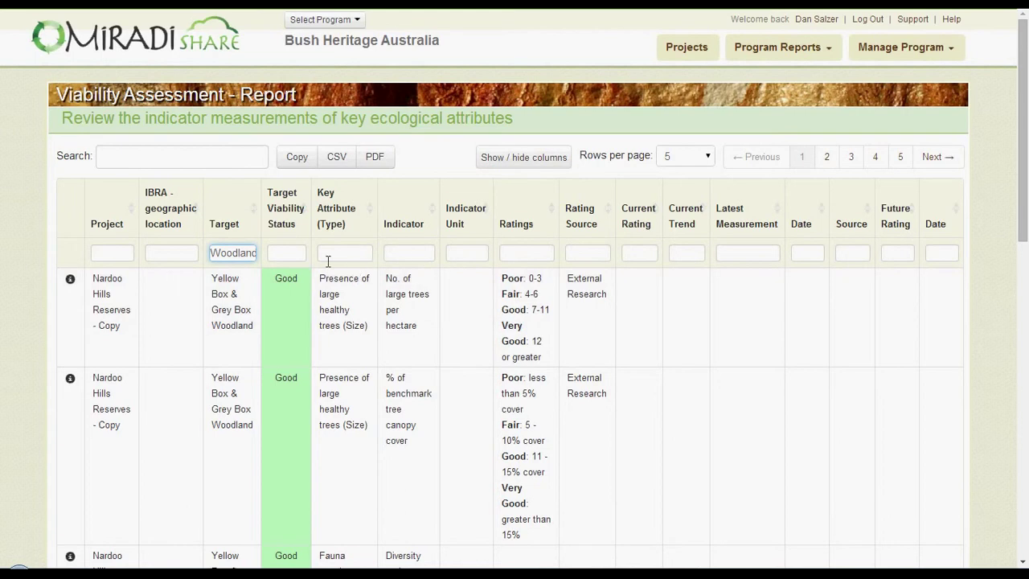
{"action": "left_click", "coordinate": [279, 252]}
{"action": "type", "text": "Fair"}
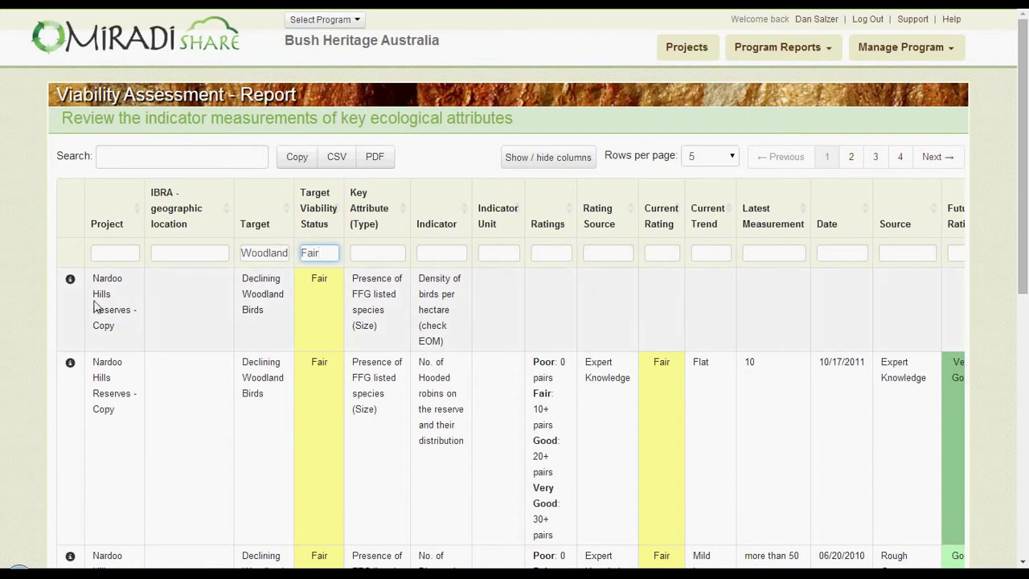
- Examine the viability ratings and measurements of the Hooded robins indicator for Declining Woodland Birds, closing the details when done
{"action": "left_click", "coordinate": [69, 362]}
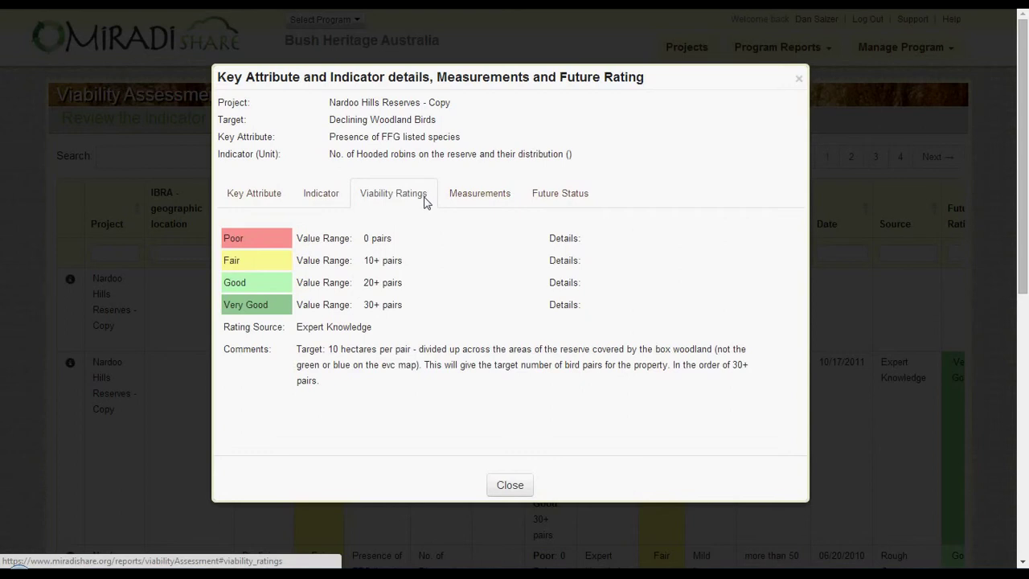
{"action": "left_click", "coordinate": [476, 201]}
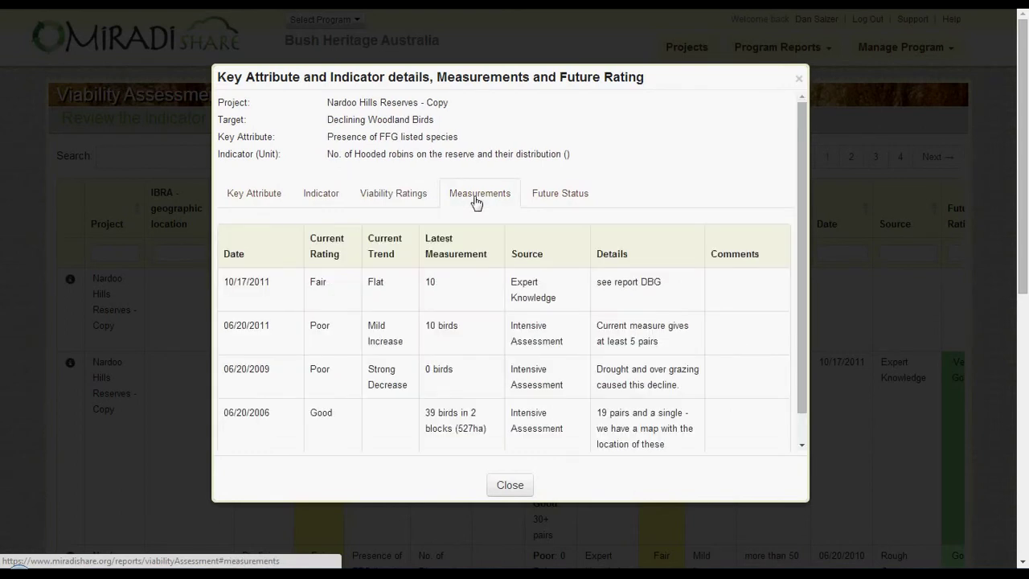
{"action": "left_click", "coordinate": [562, 42]}
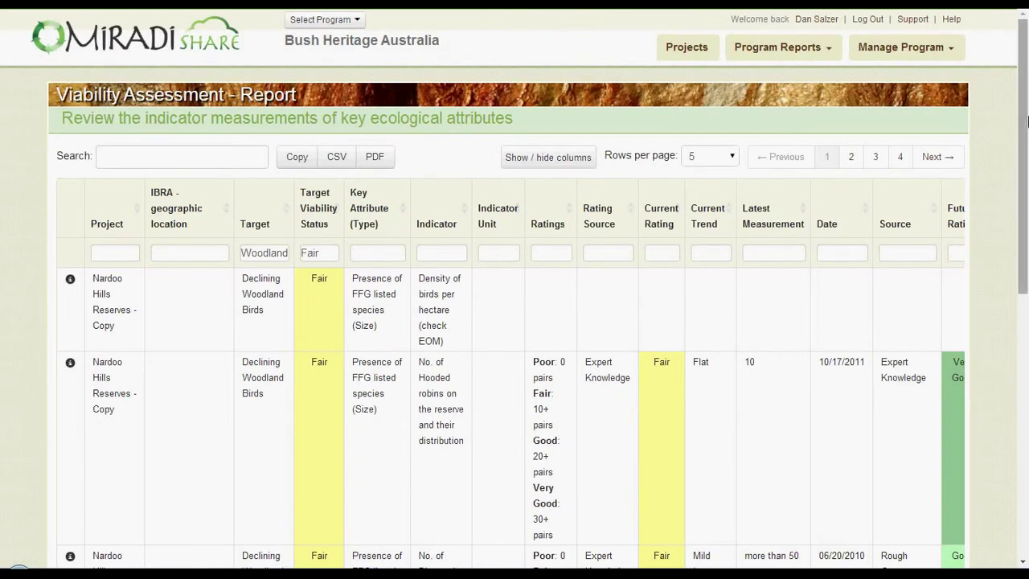
- Show the Goal / Objective Assessment report filtered to indicators containing "species richness"
{"action": "left_click", "coordinate": [812, 57]}
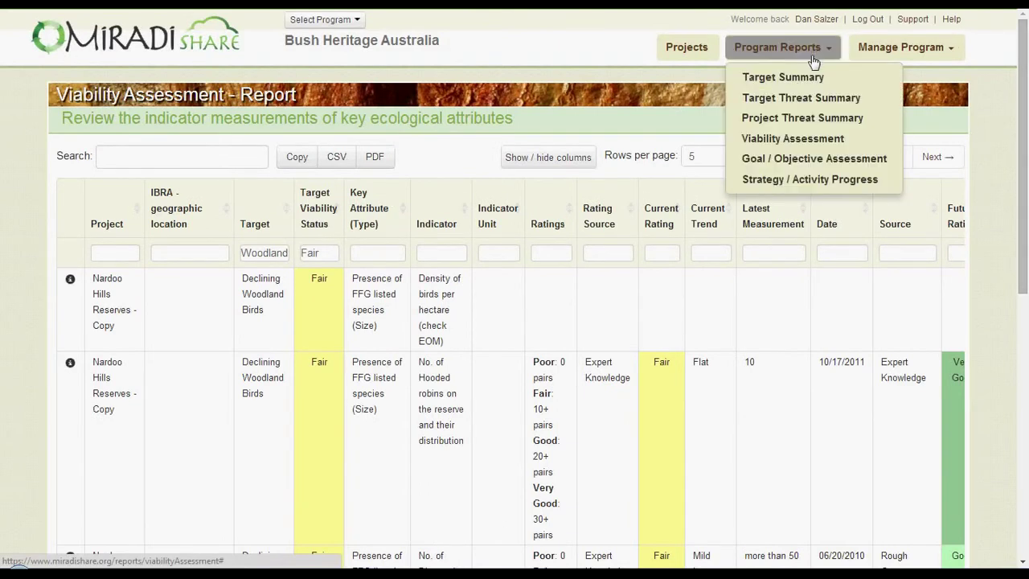
{"action": "left_click", "coordinate": [805, 159]}
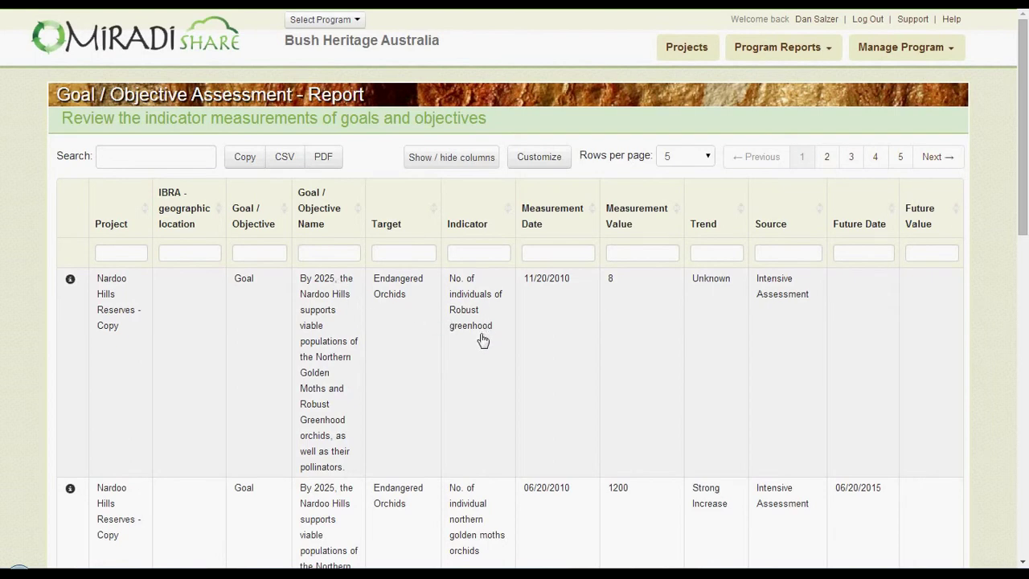
{"action": "left_click", "coordinate": [496, 256]}
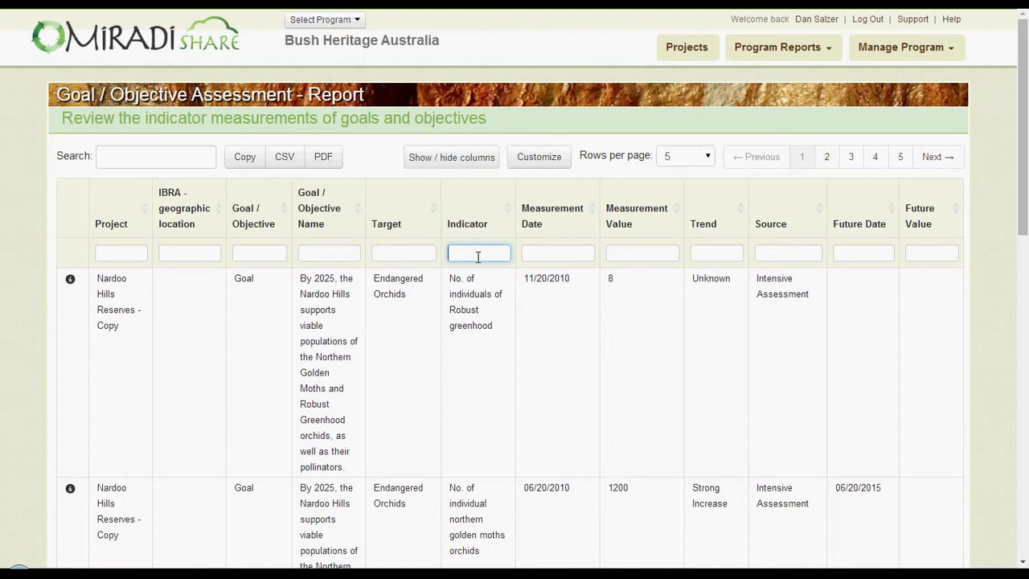
{"action": "key", "text": "ctrl+v"}
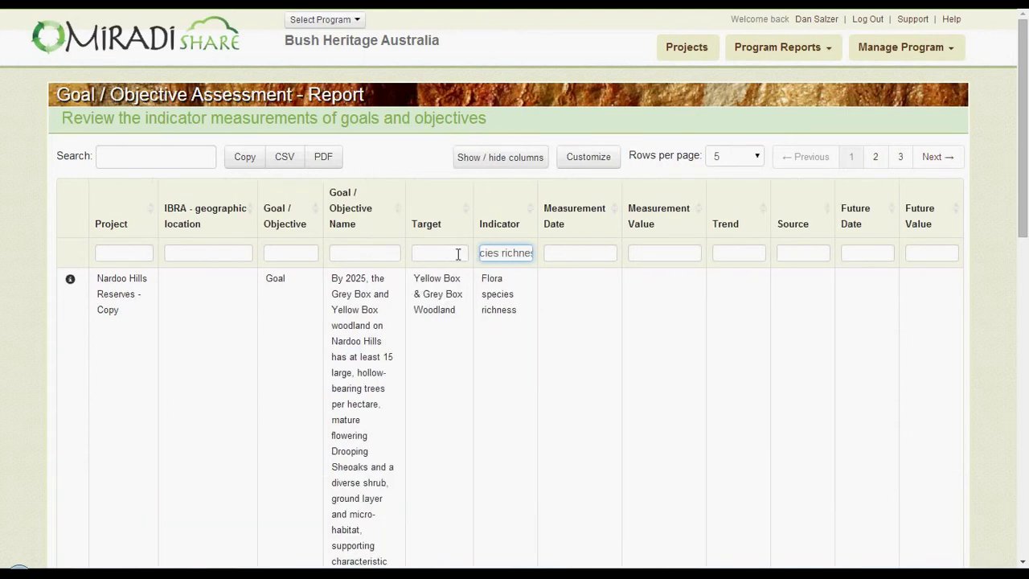
- Filter the report to targets containing "York gum" and examine the first goal's indicator measurements as a chart, closing the details when done
{"action": "left_click", "coordinate": [442, 254]}
{"action": "type", "text": "York gum"}
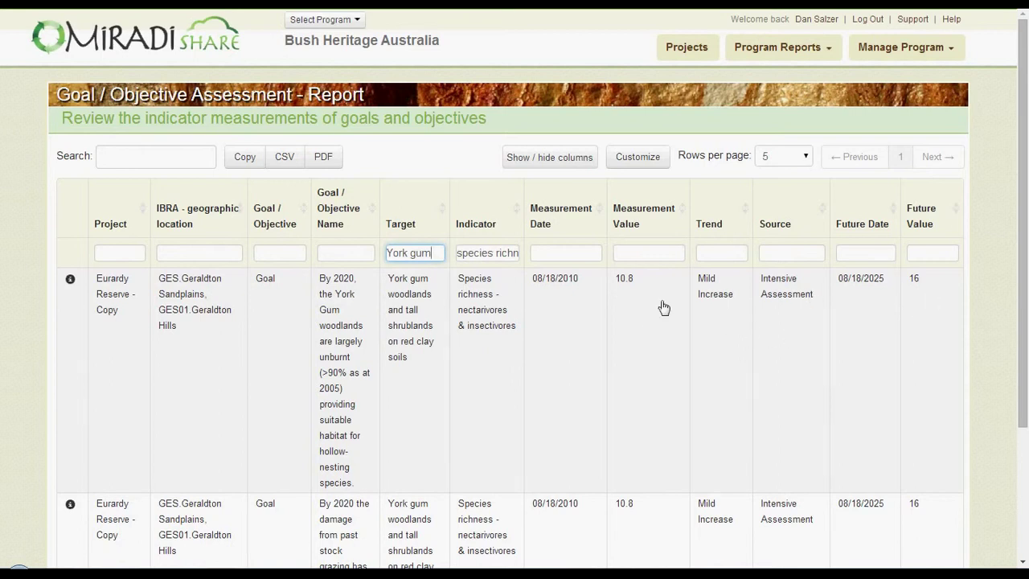
{"action": "left_click", "coordinate": [70, 281]}
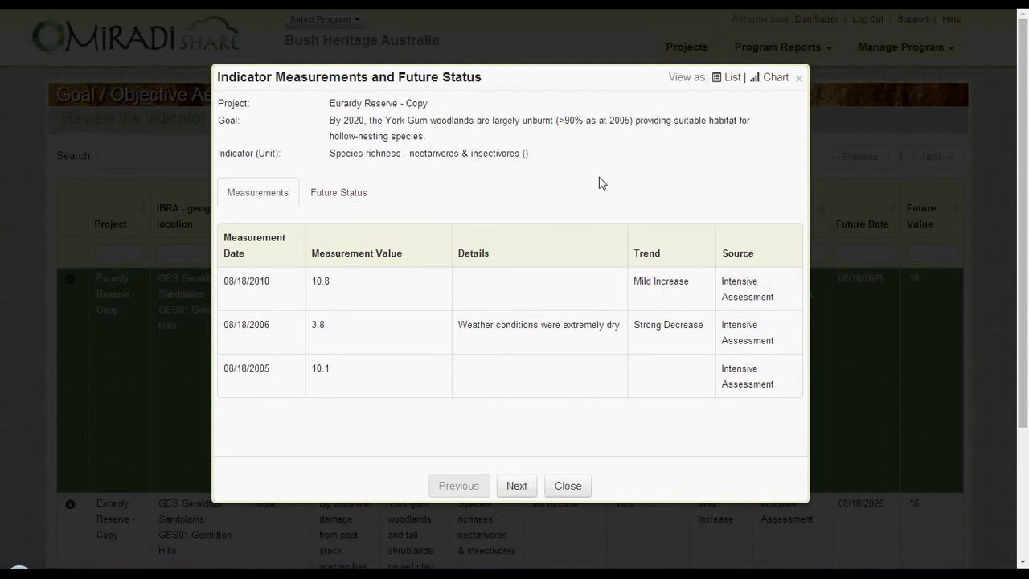
{"action": "left_click", "coordinate": [771, 80]}
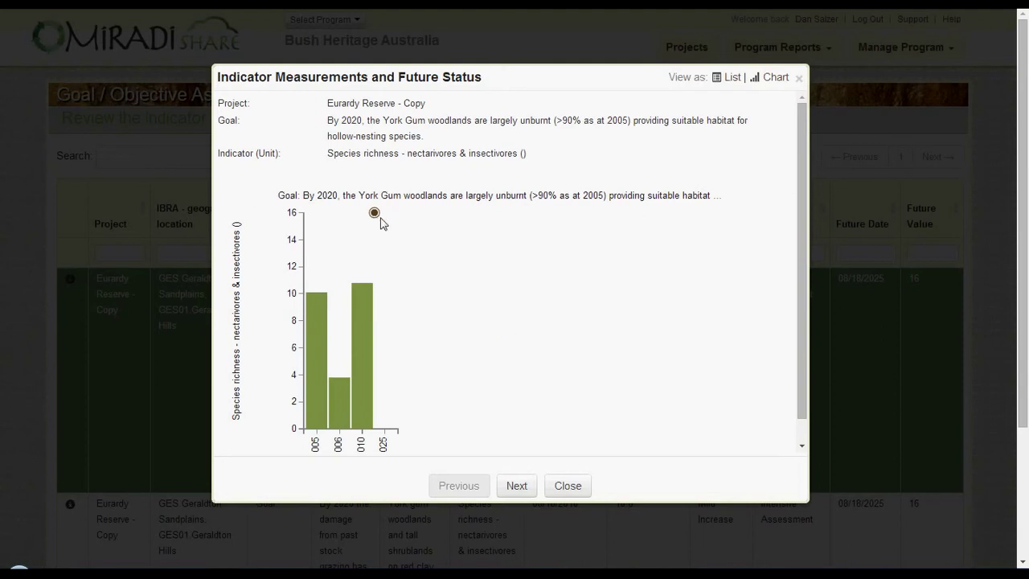
{"action": "left_click", "coordinate": [568, 486]}
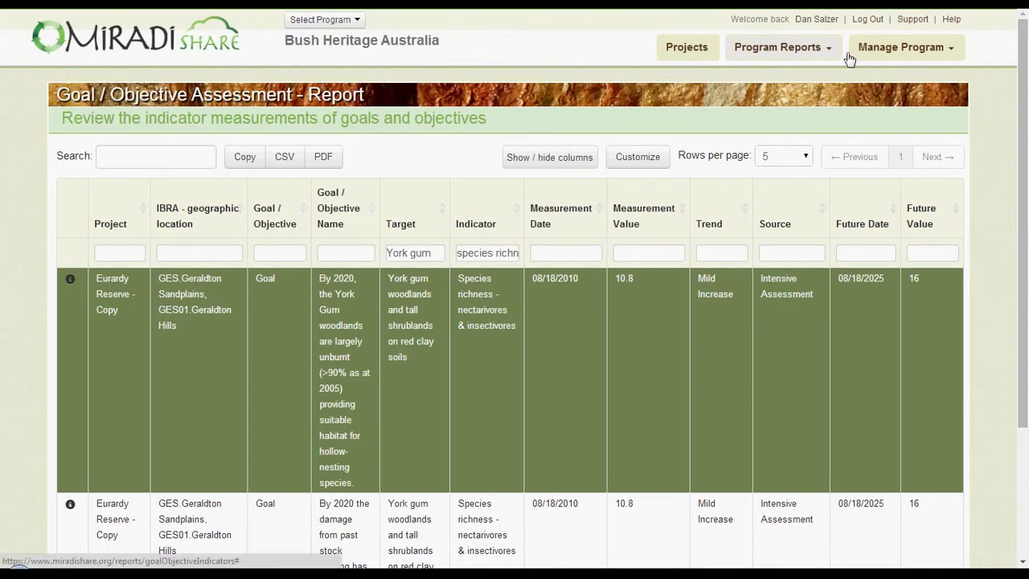
- Show the Strategy / Activity Progress report as a chart of strategy status by project
{"action": "left_click", "coordinate": [820, 54]}
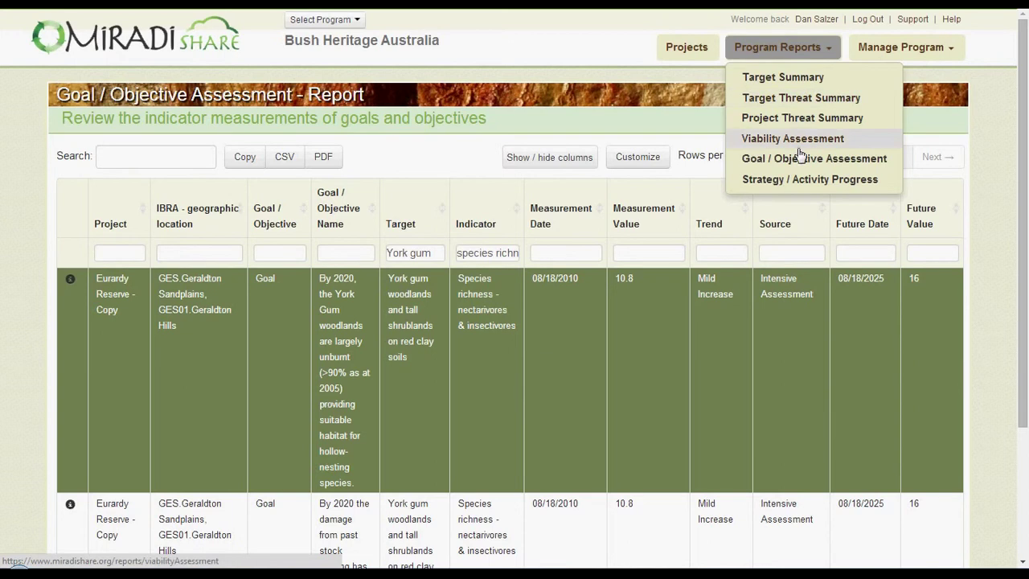
{"action": "left_click", "coordinate": [792, 180]}
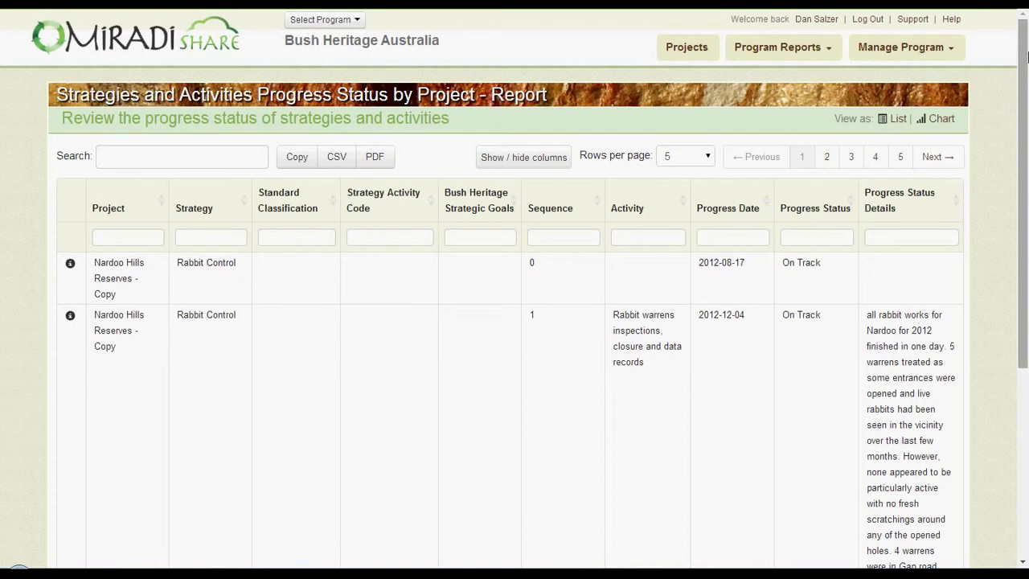
{"action": "left_click", "coordinate": [935, 124]}
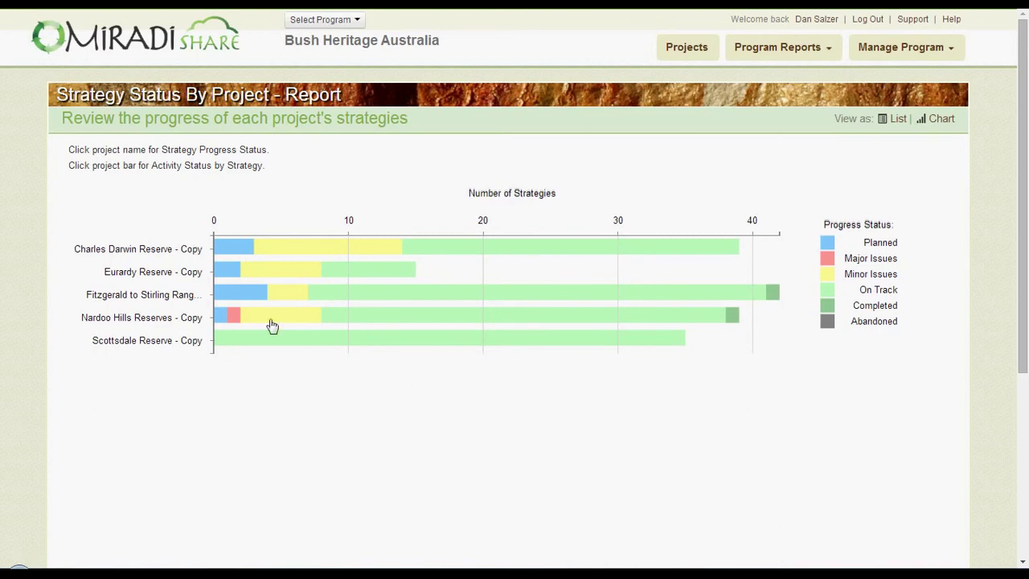
- Examine the strategy progress status of Eurardy Reserve - Copy, close it, and show that project's activity status by strategy
{"action": "left_click", "coordinate": [160, 277]}
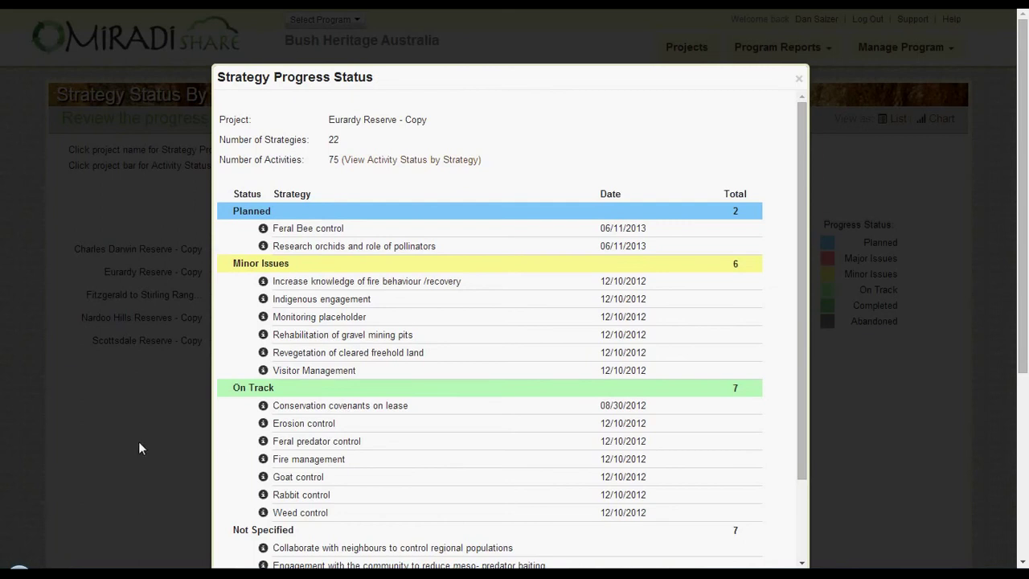
{"action": "left_click", "coordinate": [798, 79]}
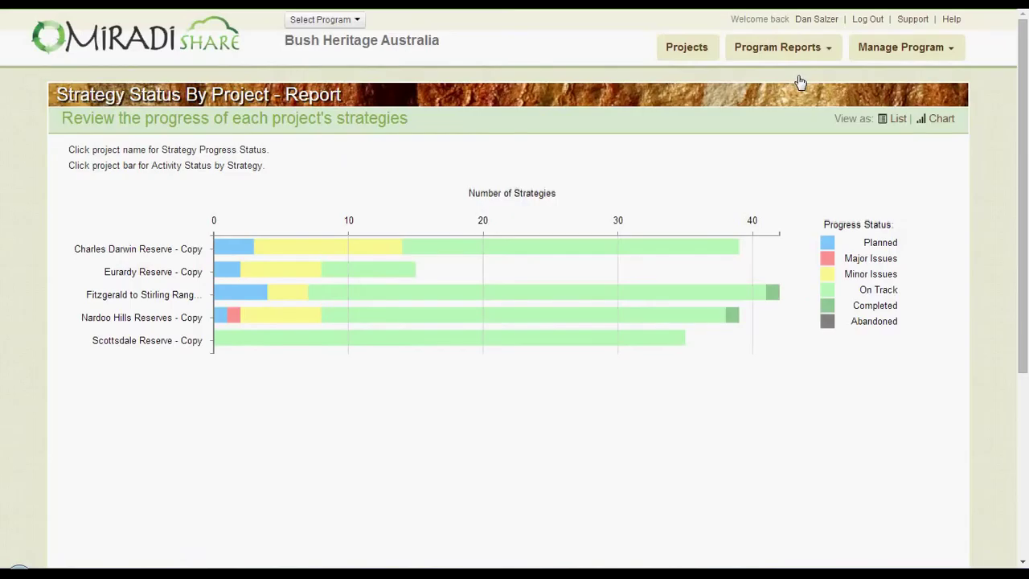
{"action": "left_click", "coordinate": [295, 276]}
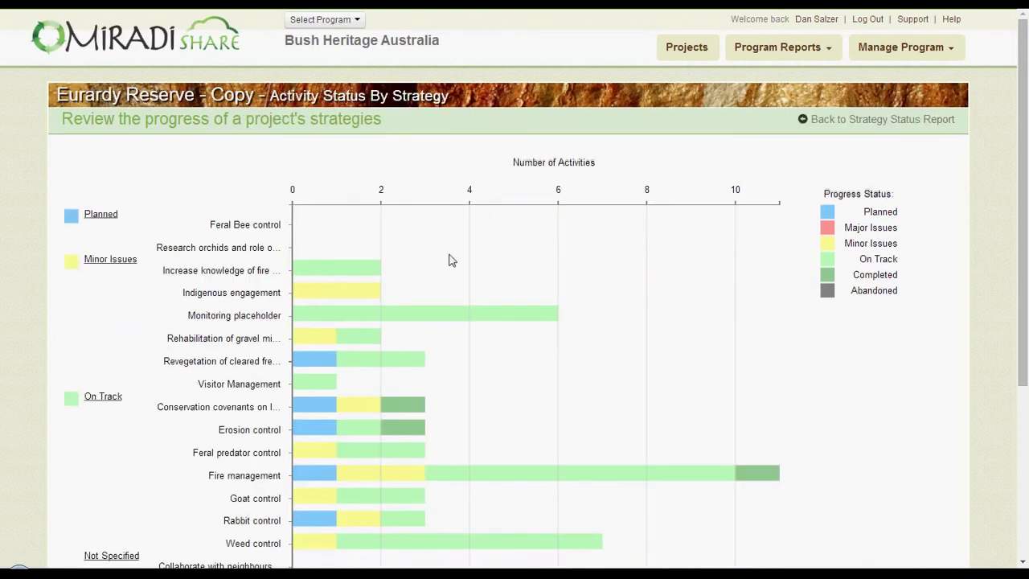